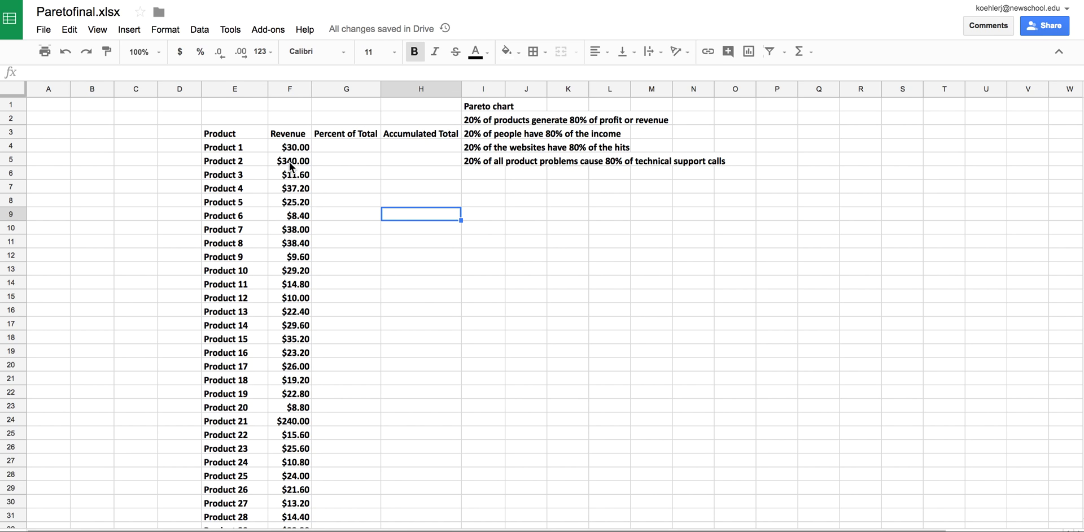
# Step: Sort the sheet by the Revenue column (F) Z→A, putting Product 2 at $340.00 first
pyautogui.click(289, 89)
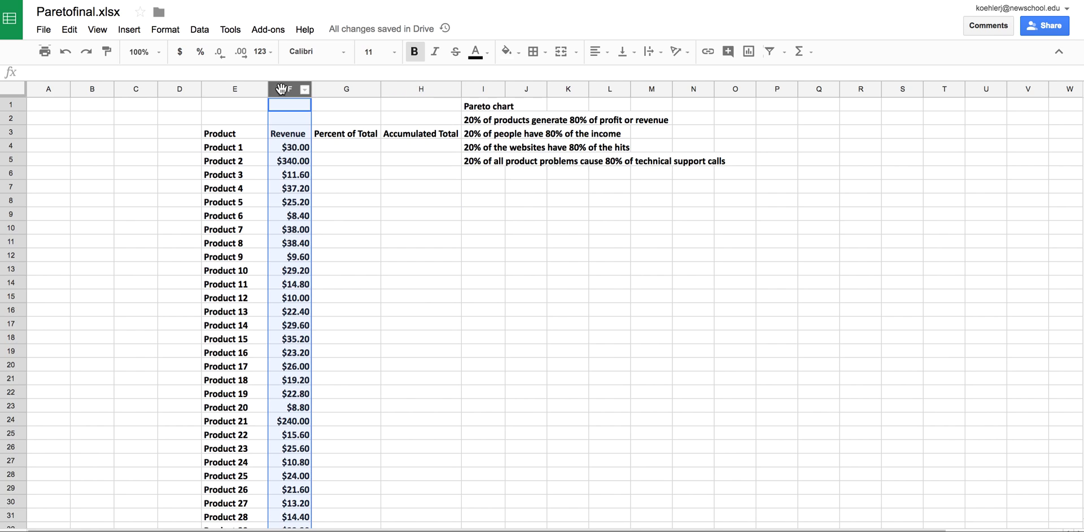
pyautogui.click(194, 29)
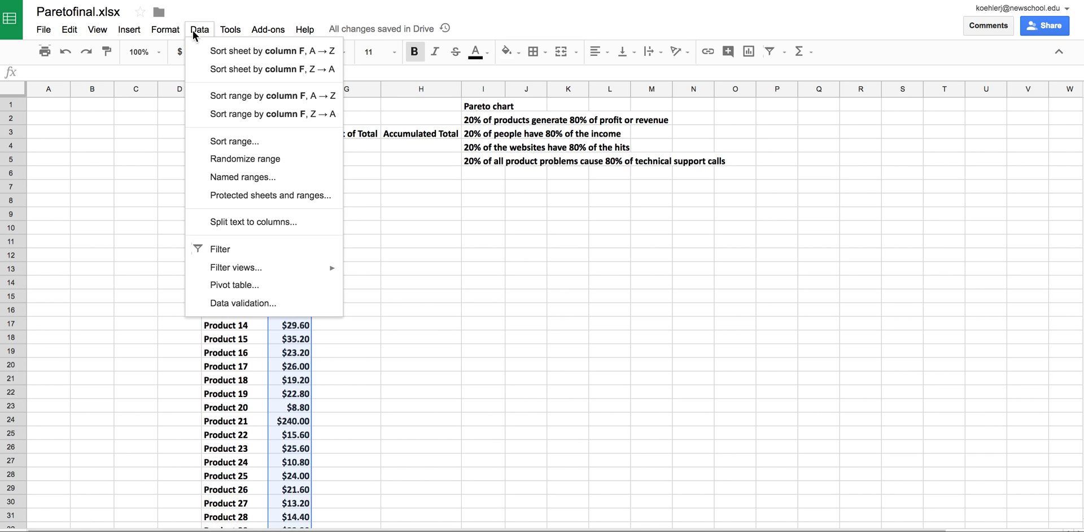
pyautogui.click(236, 68)
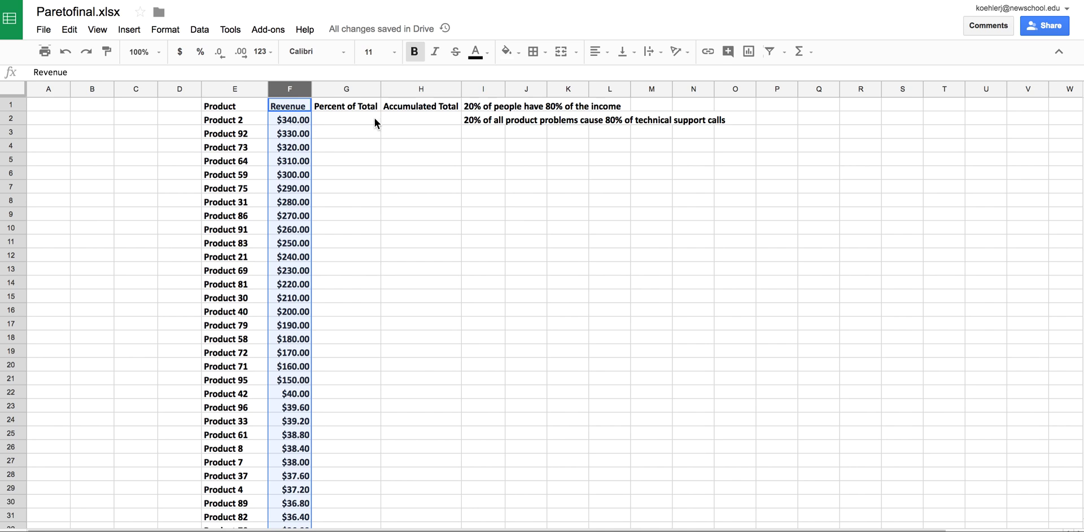
# Step: Enter =F2/sum($F$2:F) in G2 as Product 2's percent of total
pyautogui.click(351, 116)
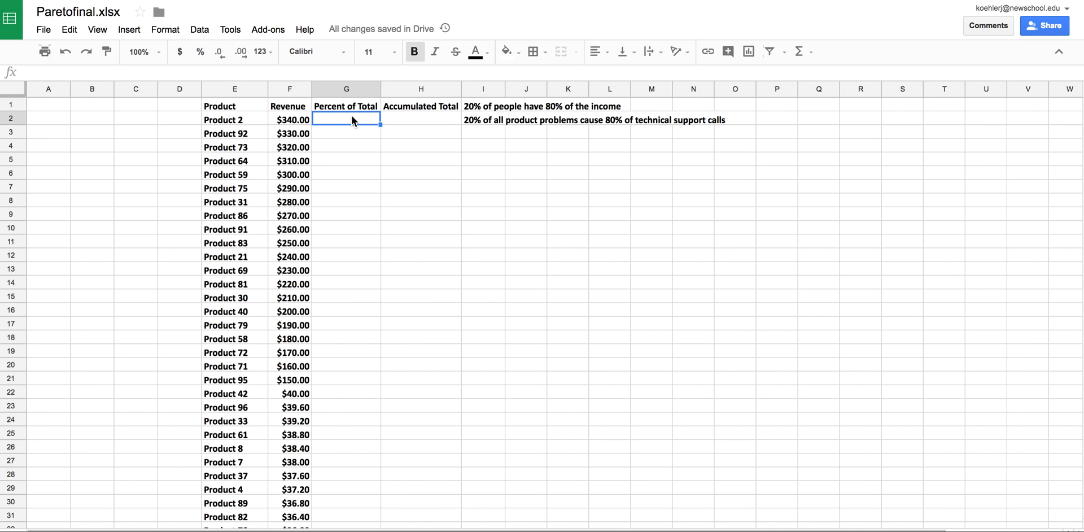
pyautogui.write('=')
pyautogui.click(285, 119)
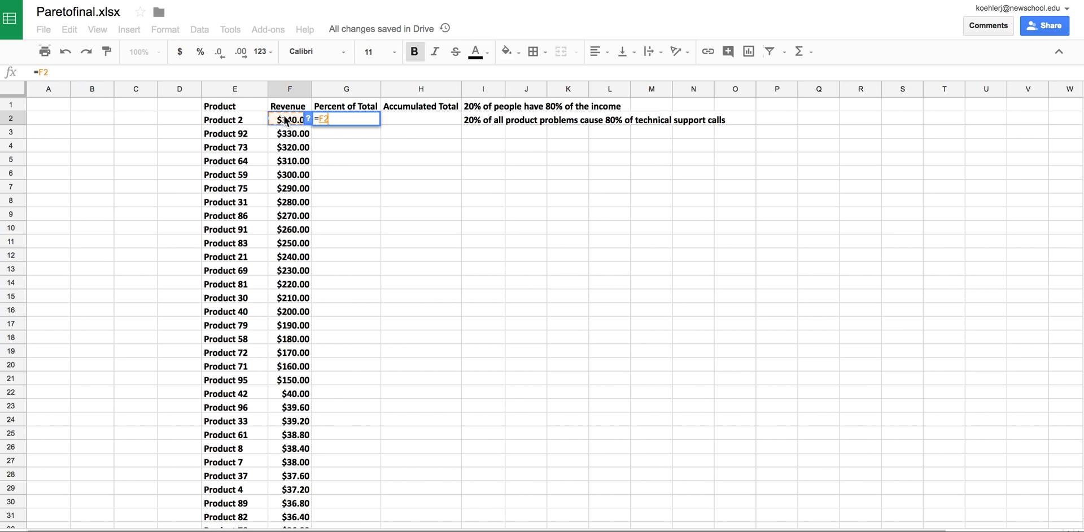
pyautogui.write('/sum(')
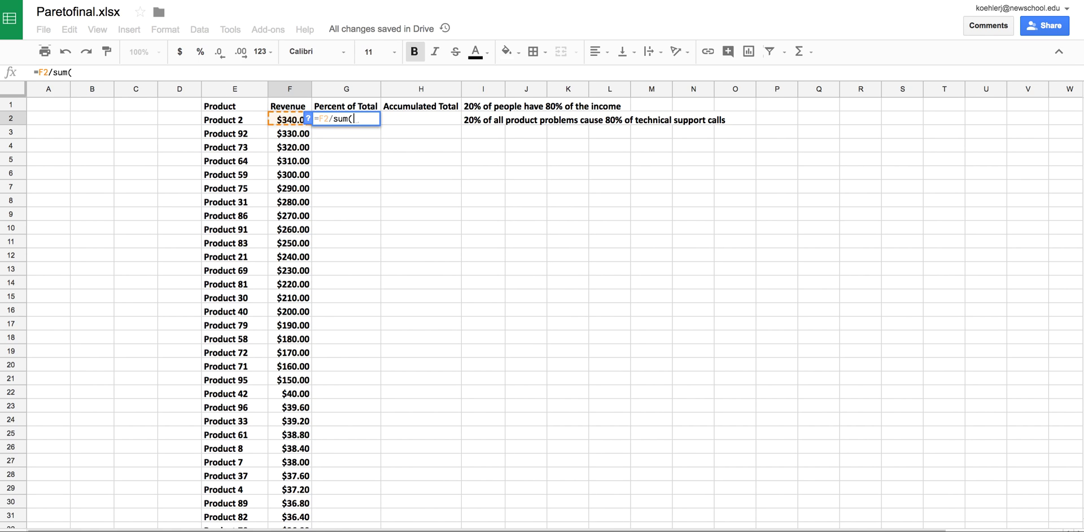
pyautogui.write('$f')
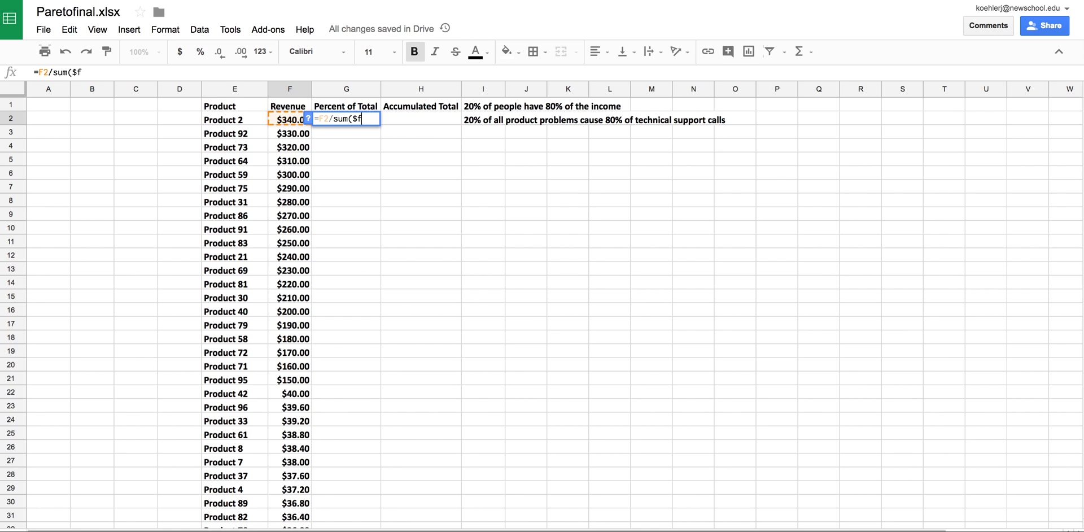
pyautogui.write('$2:f)')
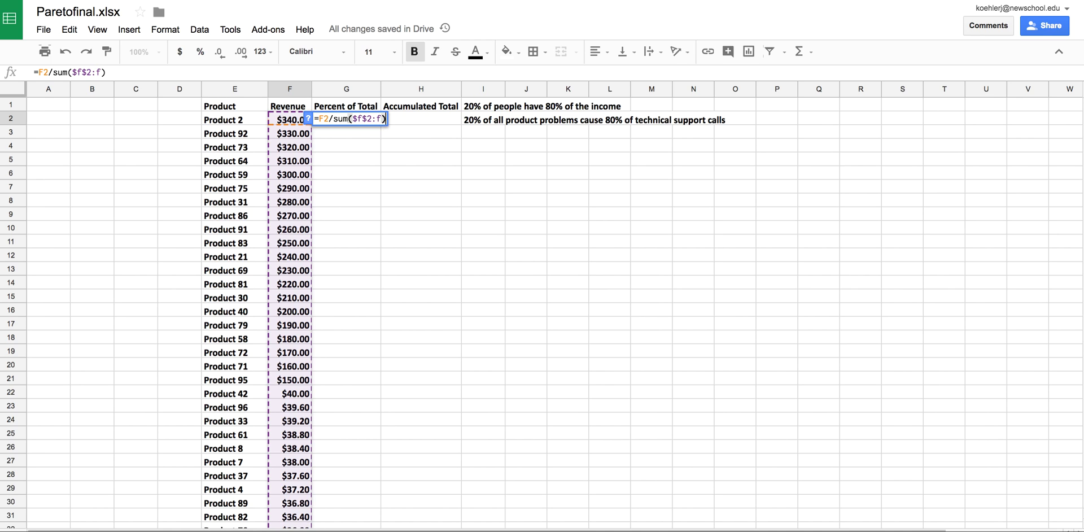
pyautogui.press('Return')
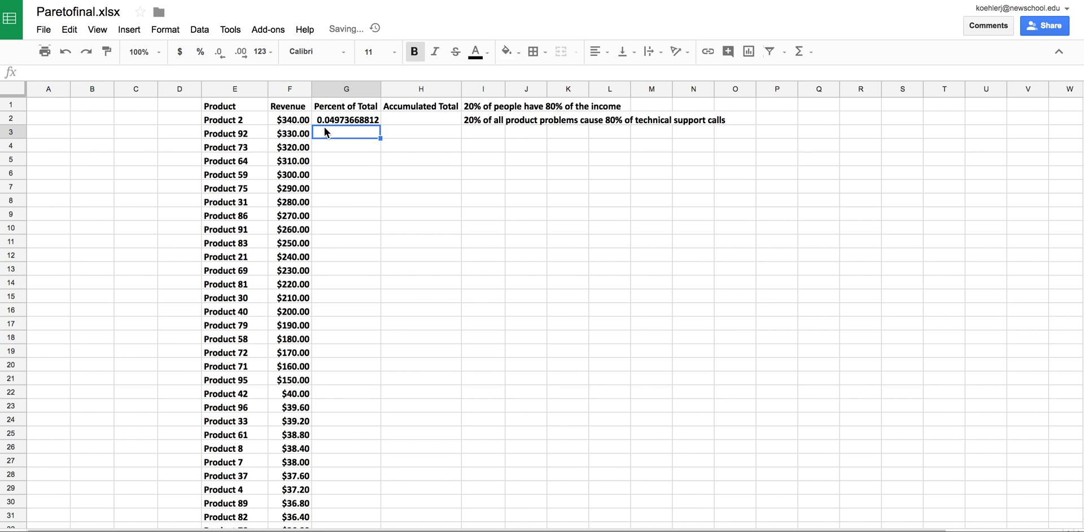
# Step: Copy the G2 percent formula down column G to row 101
pyautogui.click(344, 118)
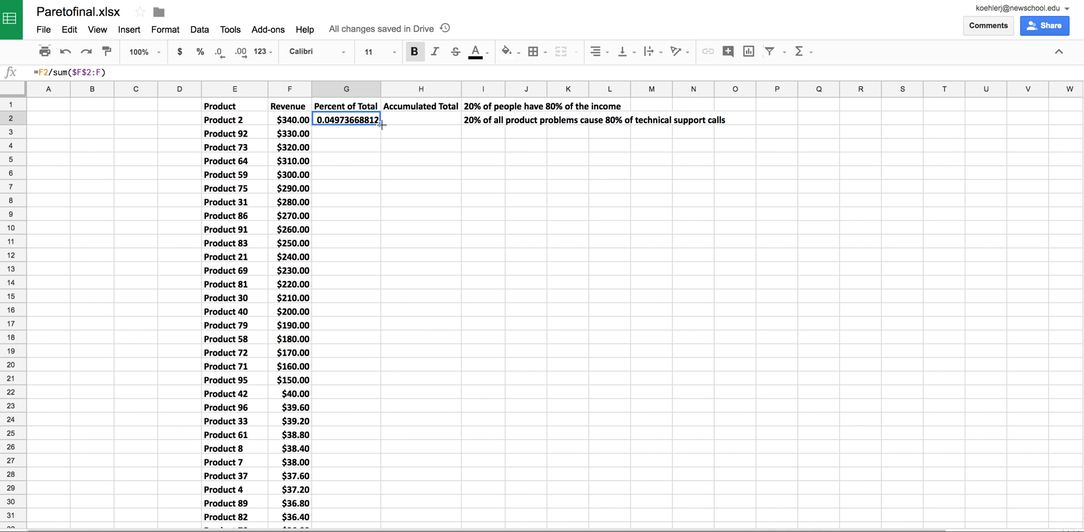
pyautogui.moveTo(381, 125); pyautogui.dragTo(351, 244)
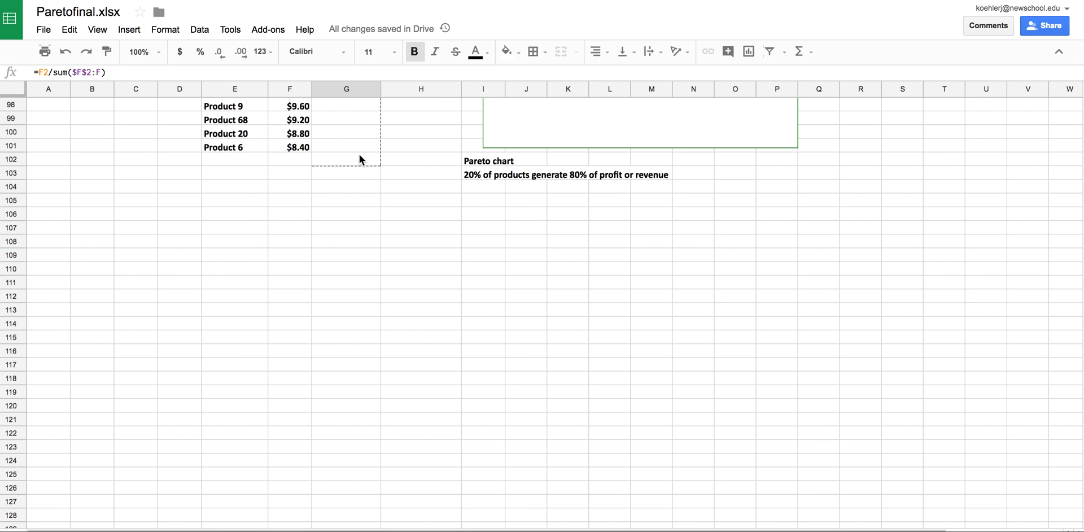
pyautogui.moveTo(359, 154); pyautogui.dragTo(359, 141)
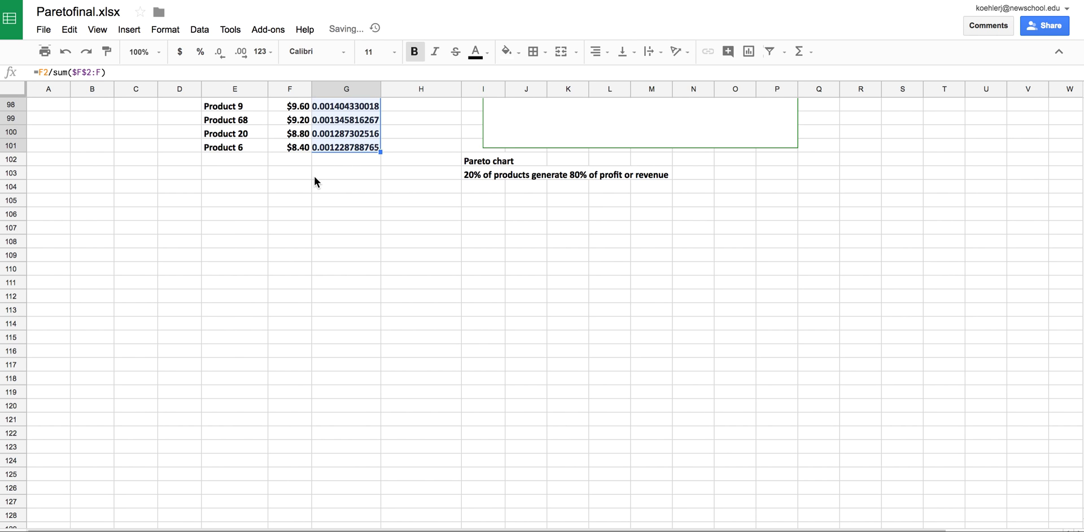
pyautogui.scroll(5, 313, 339)
pyautogui.scroll(20, 313, 499)
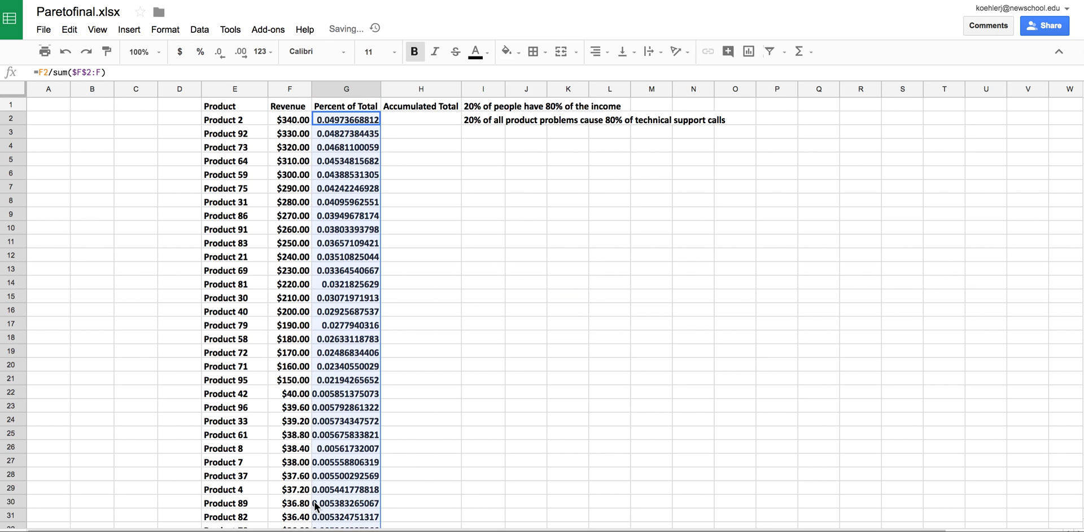
# Step: Start the accumulated total with =G2 in H2 and =H2+G3 in H3
pyautogui.click(425, 120)
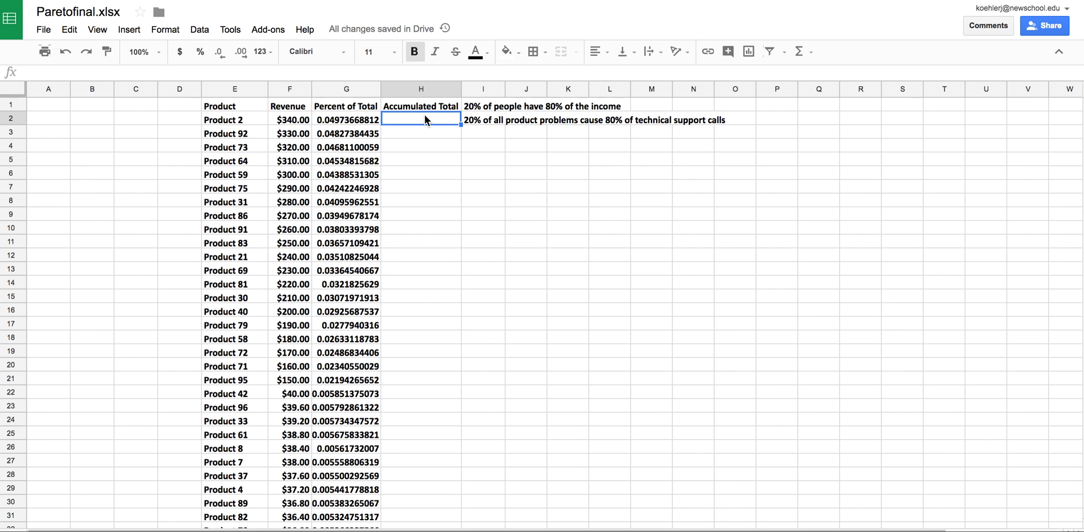
pyautogui.write('=')
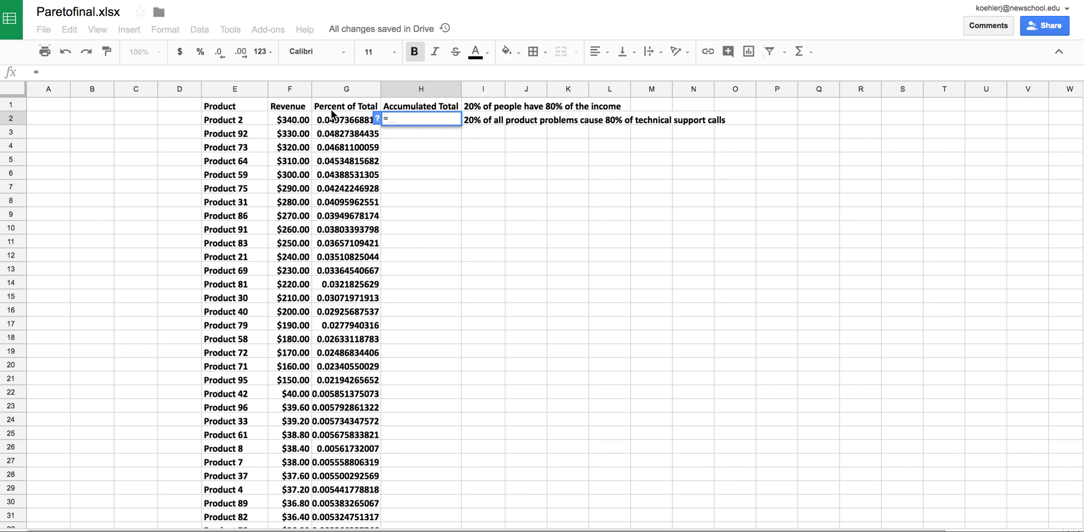
pyautogui.click(332, 120)
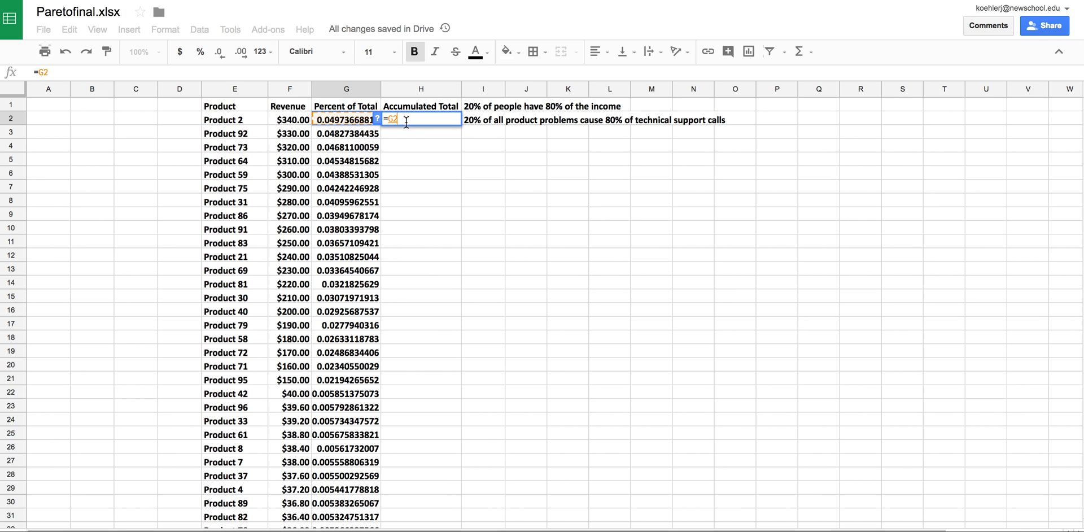
pyautogui.press('Return')
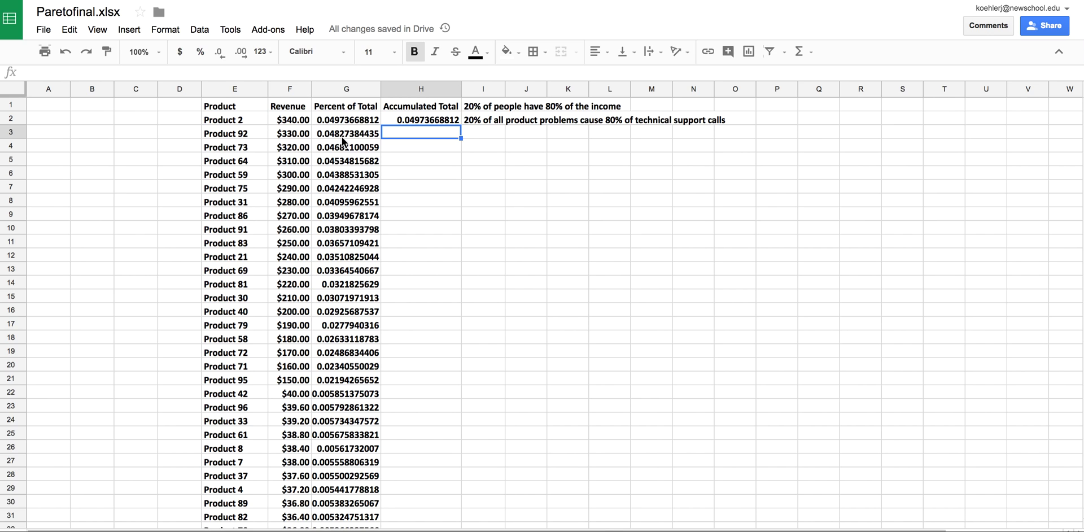
pyautogui.write('=')
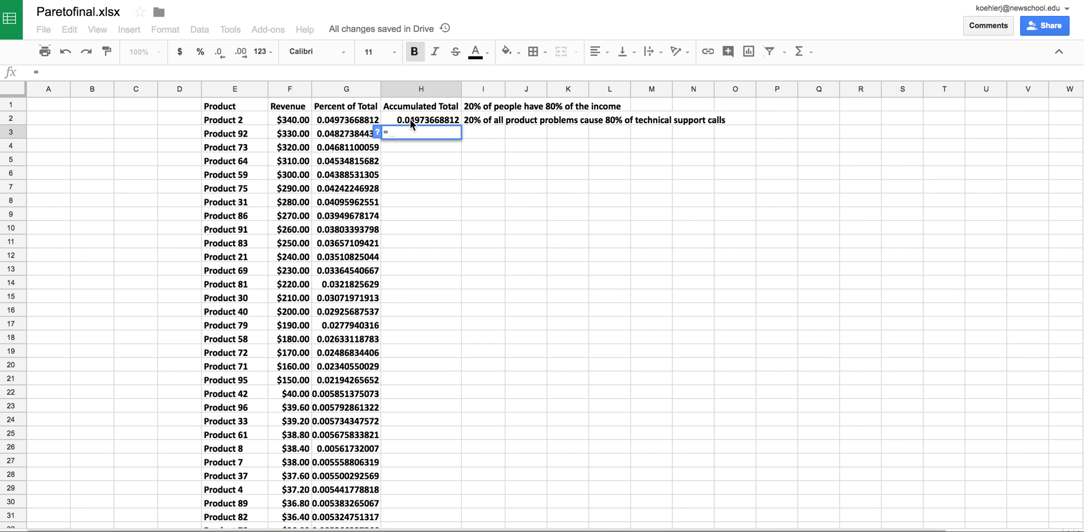
pyautogui.click(420, 120)
pyautogui.write('+')
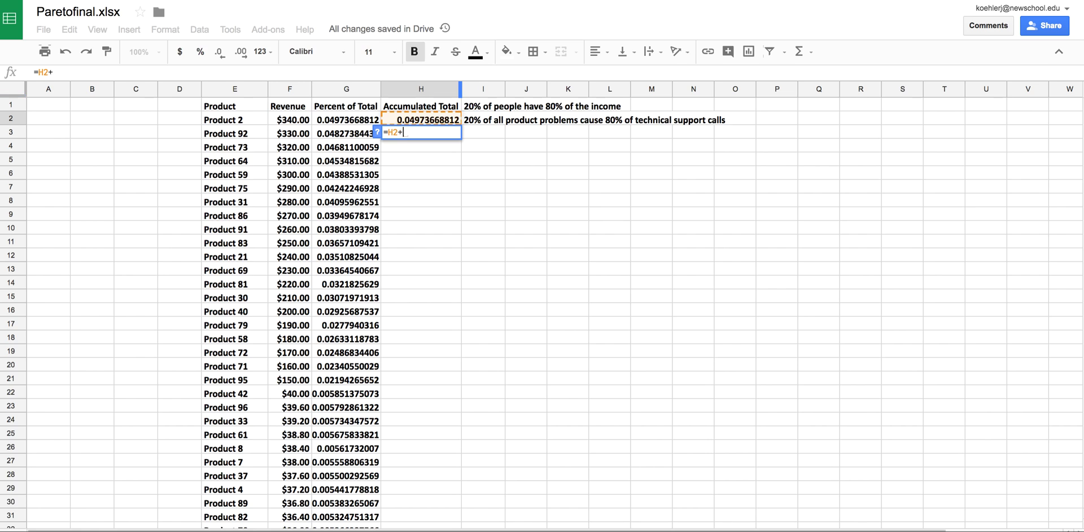
pyautogui.click(333, 134)
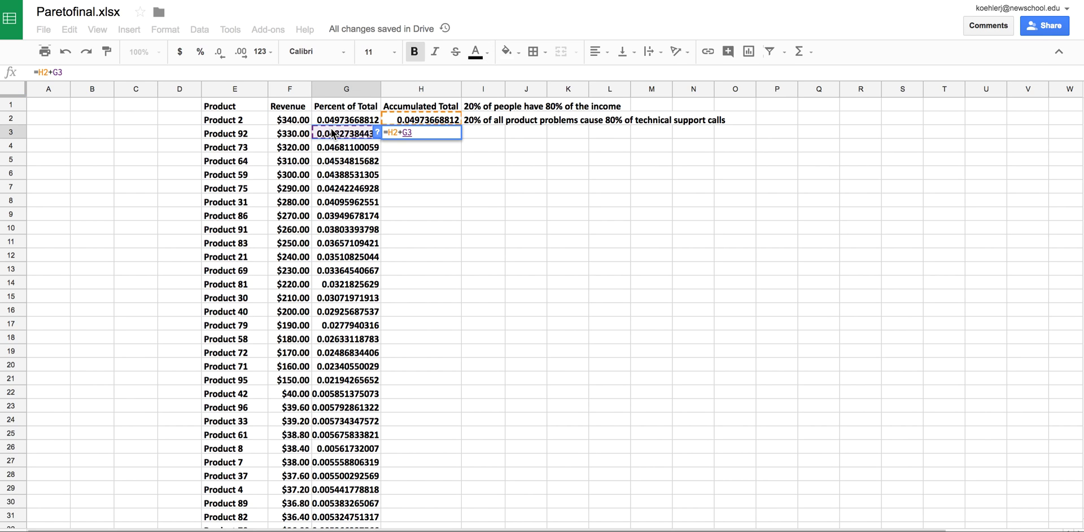
pyautogui.press('Return')
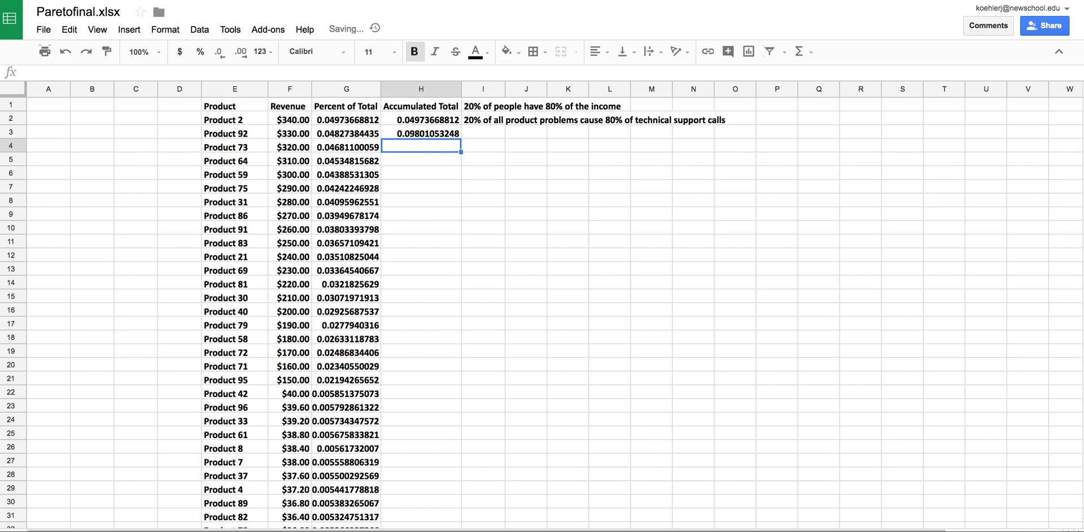
# Step: Copy H3's =H2+G3 running-total formula down column H to row 101
pyautogui.click(443, 135)
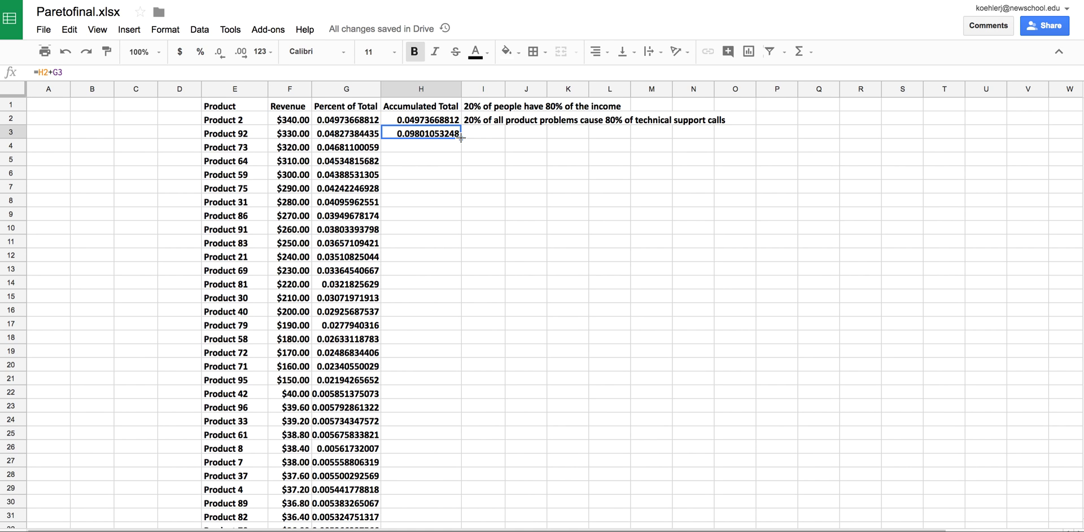
pyautogui.moveTo(460, 137); pyautogui.dragTo(455, 287)
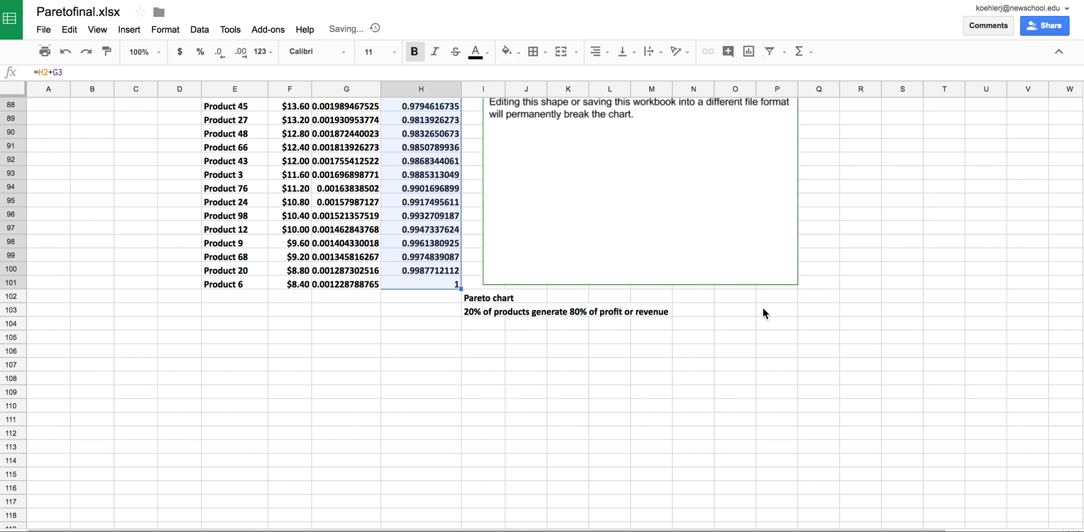
pyautogui.click(391, 374)
pyautogui.scroll(20, 390, 375)
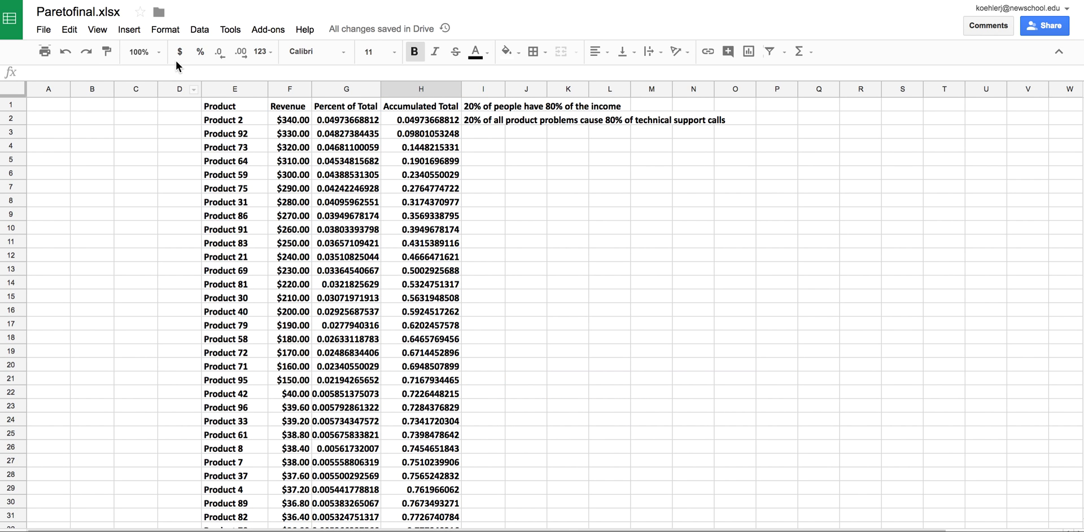
pyautogui.click(234, 88)
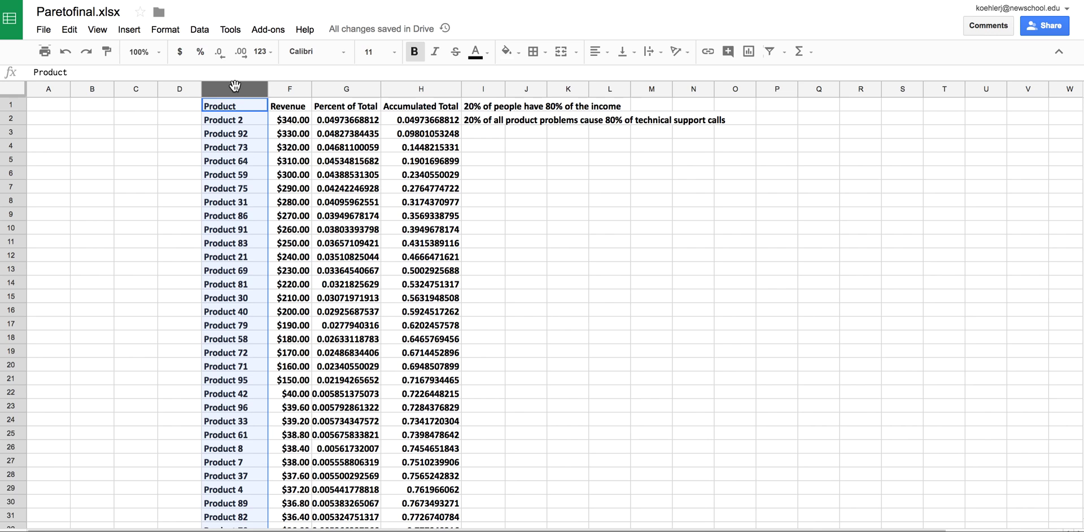
# Step: Insert a combo chart from the Product, Revenue and Accumulated Total columns (E, F, H)
pyautogui.keyDown('super'); pyautogui.click(289, 88); pyautogui.keyUp('super')
pyautogui.keyDown('super'); pyautogui.click(422, 88); pyautogui.keyUp('super')
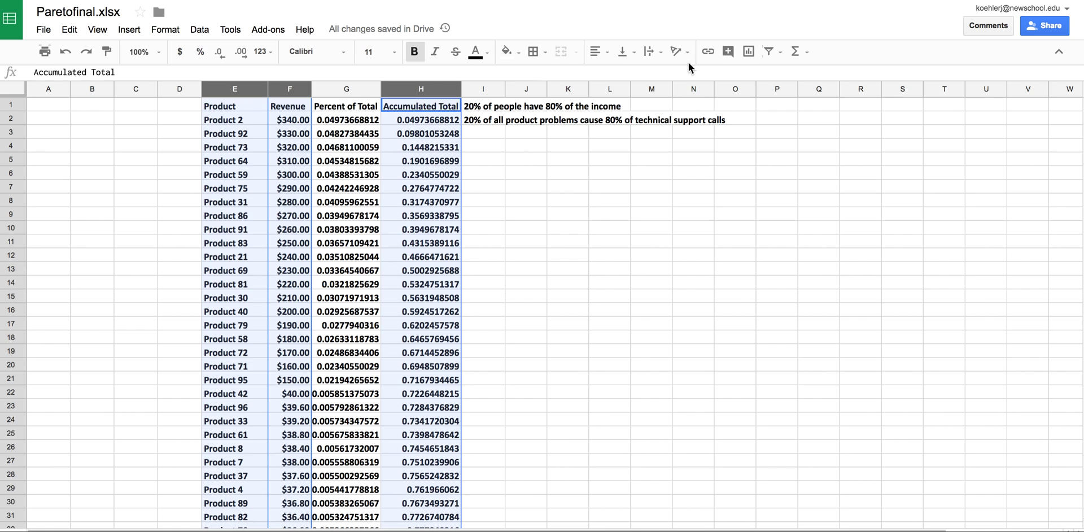
pyautogui.click(748, 52)
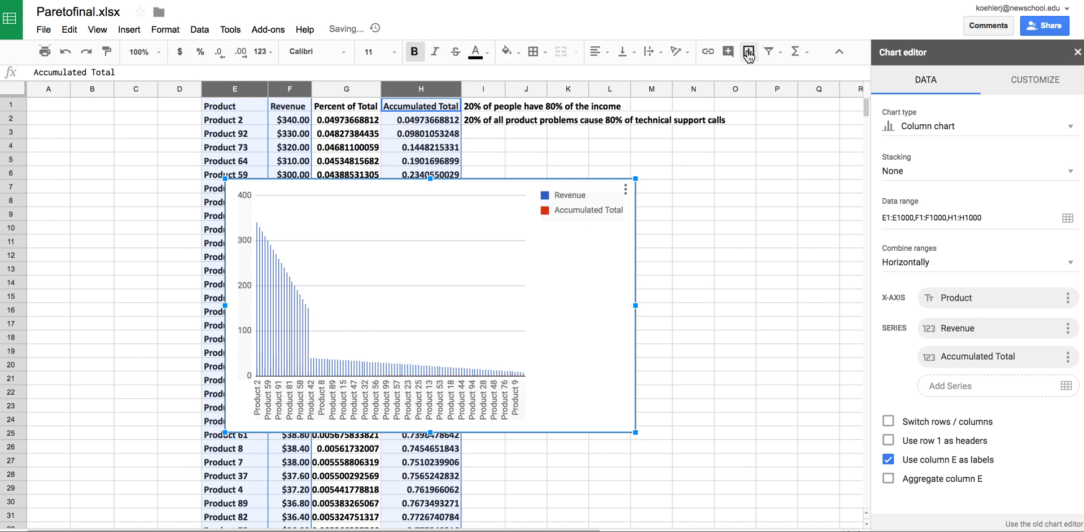
pyautogui.click(955, 127)
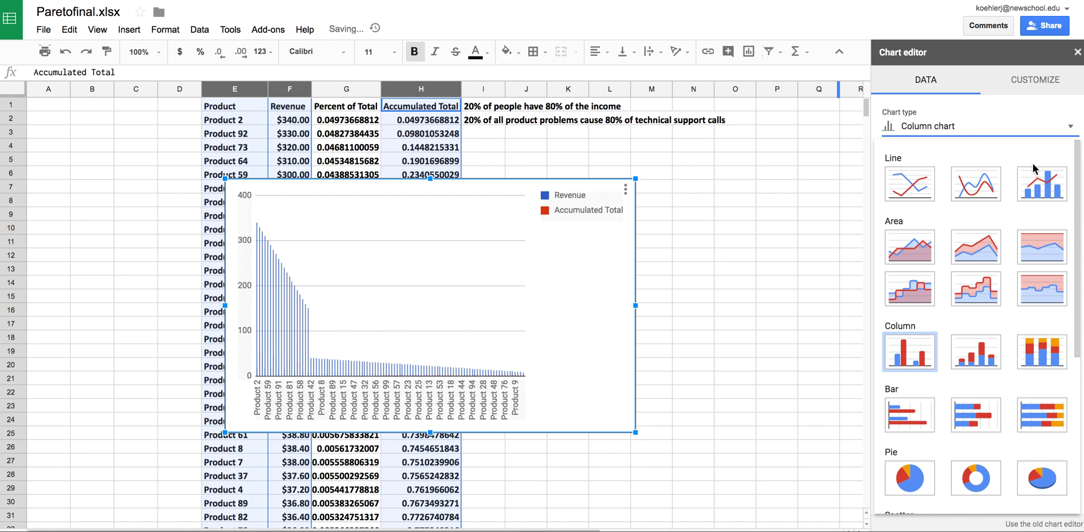
pyautogui.click(1037, 196)
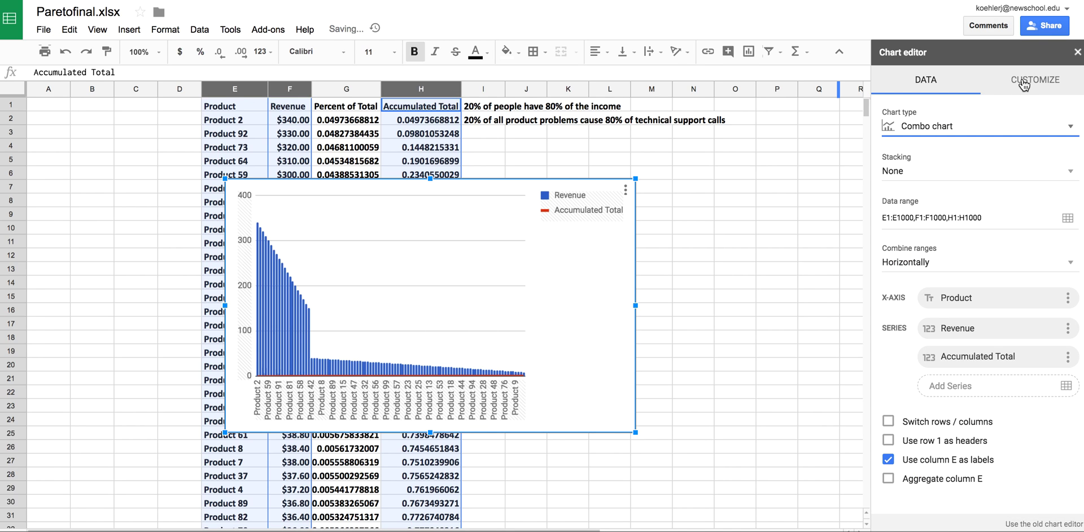
pyautogui.click(1023, 82)
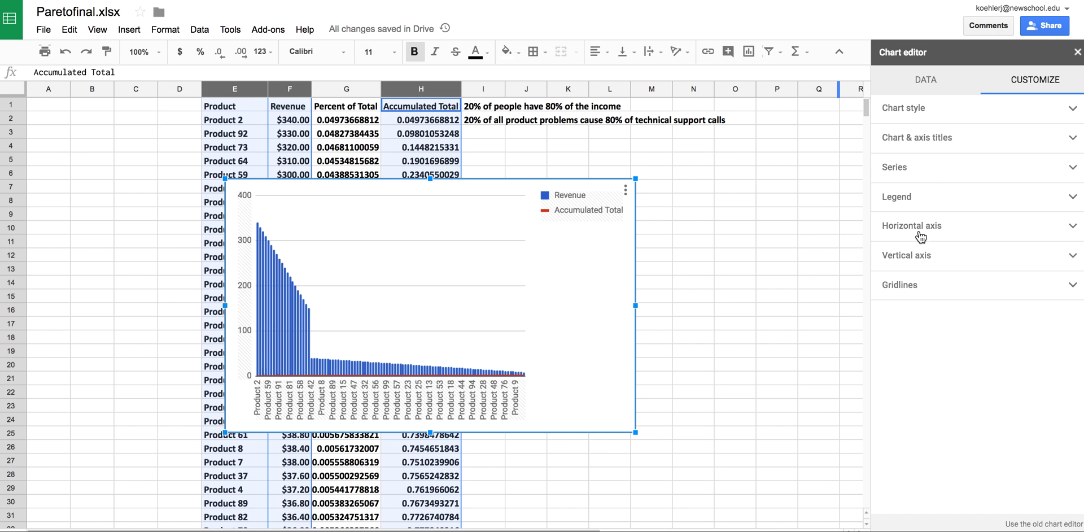
# Step: Plot the Accumulated Total series on the right axis in the chart's series settings
pyautogui.click(926, 170)
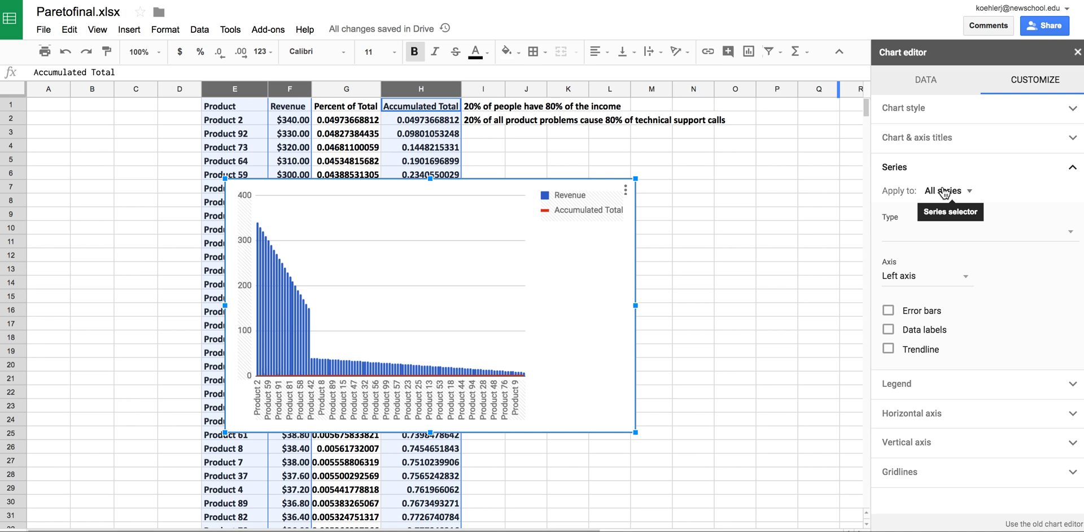
pyautogui.click(944, 192)
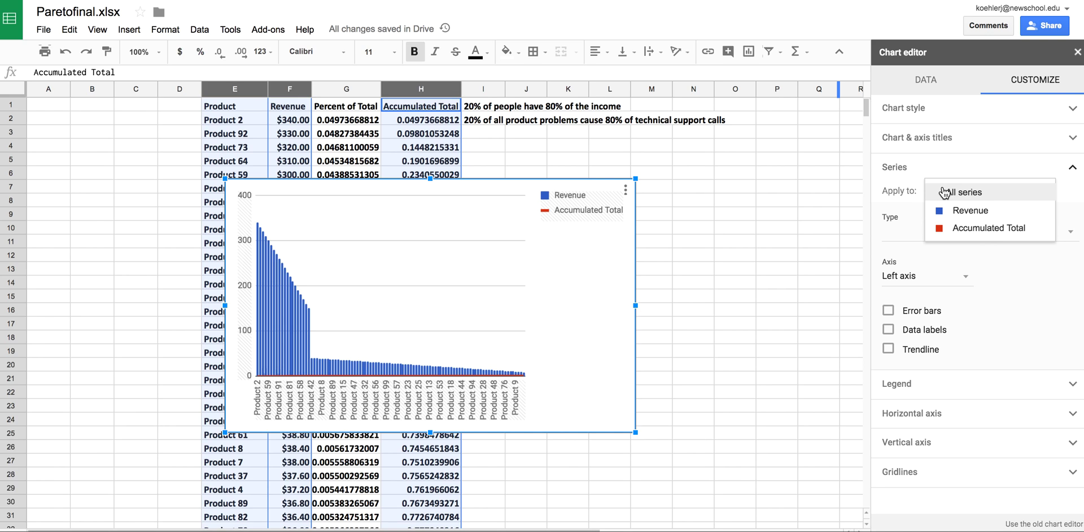
pyautogui.click(979, 228)
pyautogui.click(918, 320)
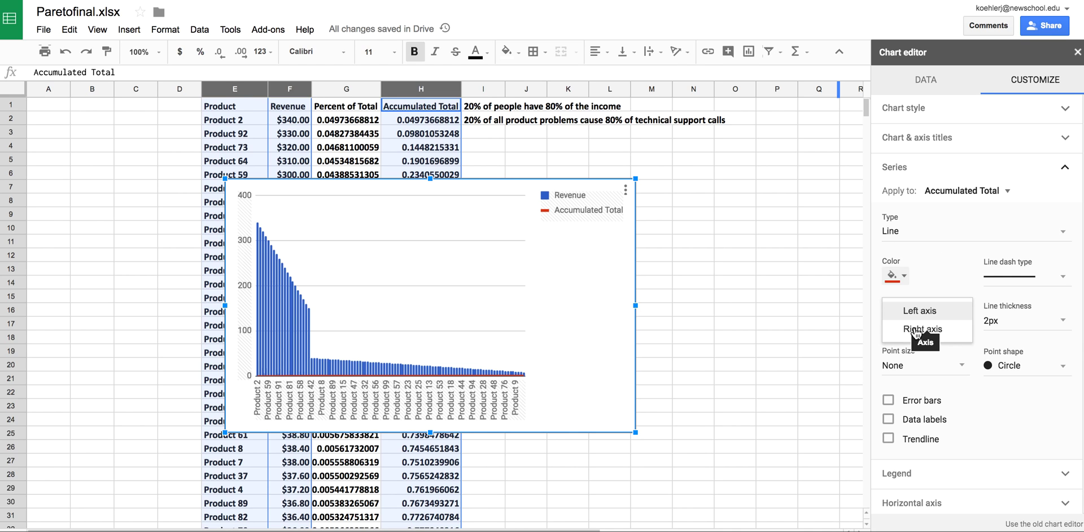
pyautogui.click(916, 329)
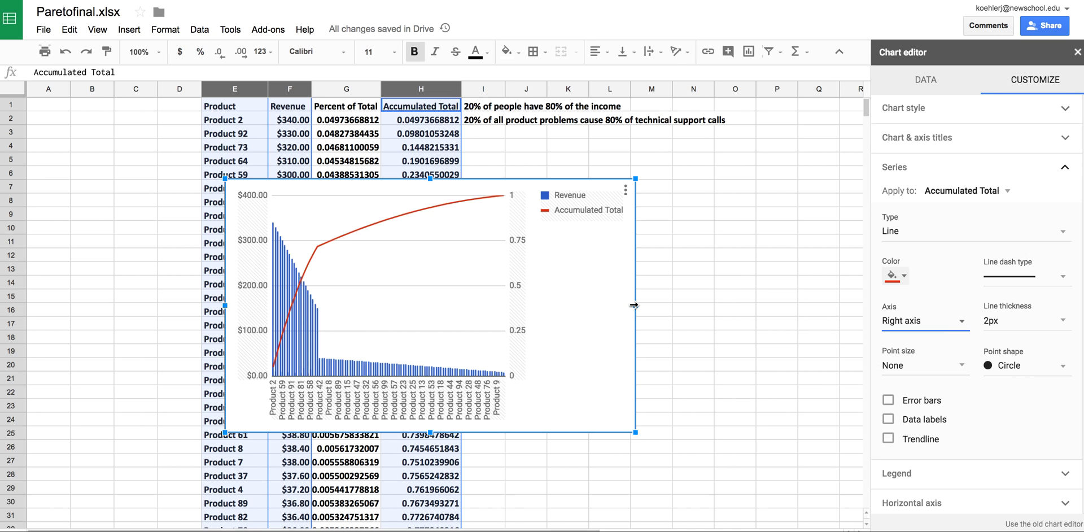
# Step: Widen the chart to the right and check the Revenue and Accumulated Total values
pyautogui.moveTo(634, 305); pyautogui.dragTo(853, 315)
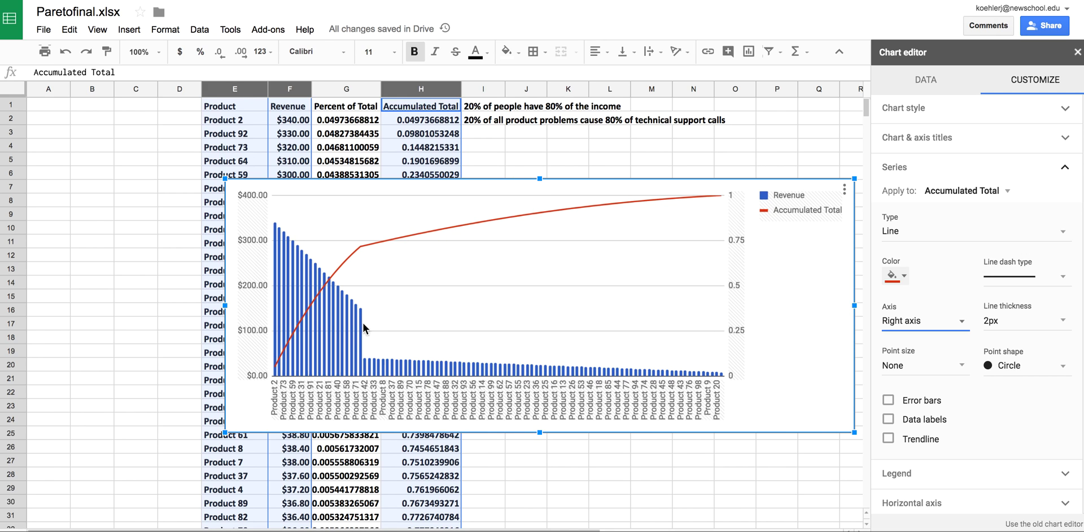
pyautogui.moveTo(360, 246)
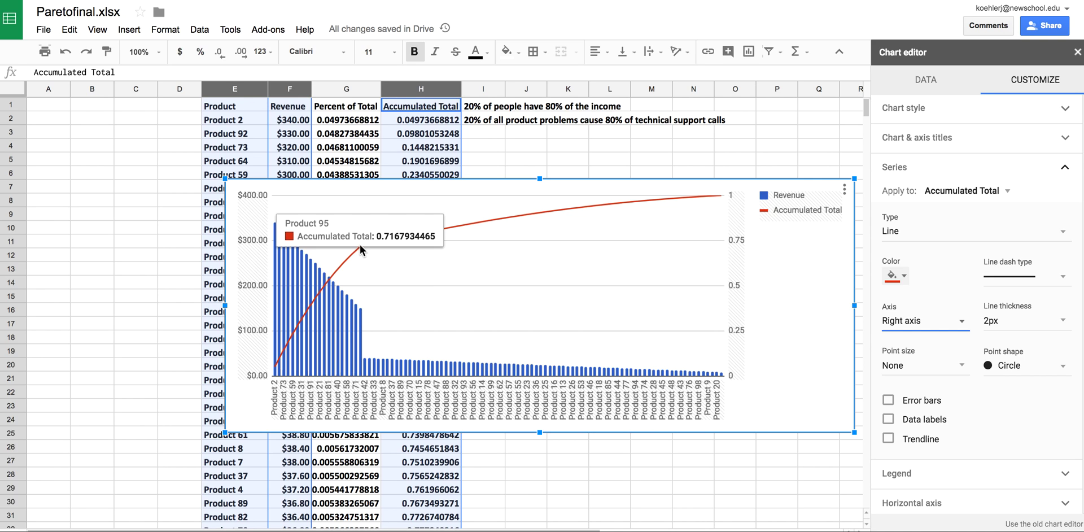
pyautogui.moveTo(360, 314)
pyautogui.moveTo(404, 237)
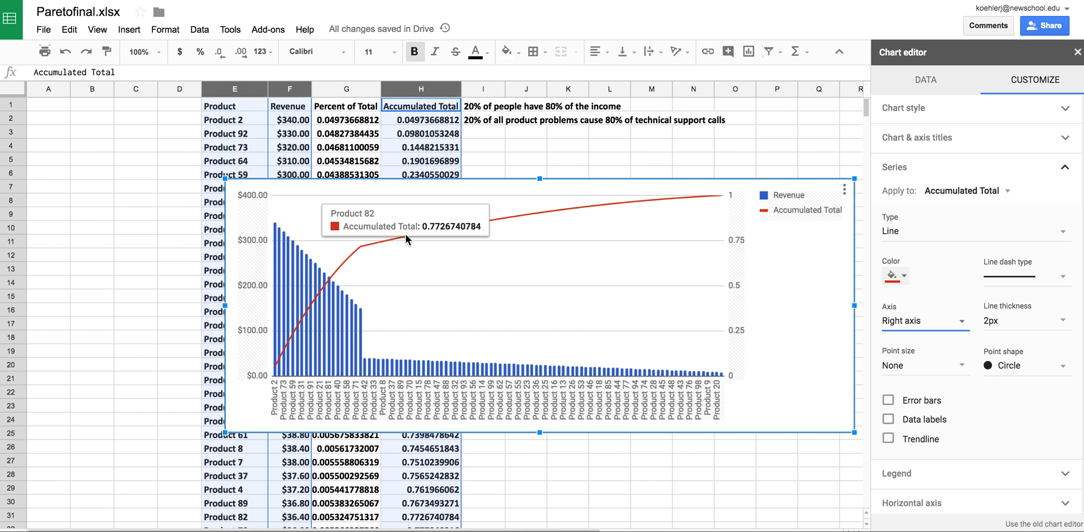
pyautogui.moveTo(433, 228)
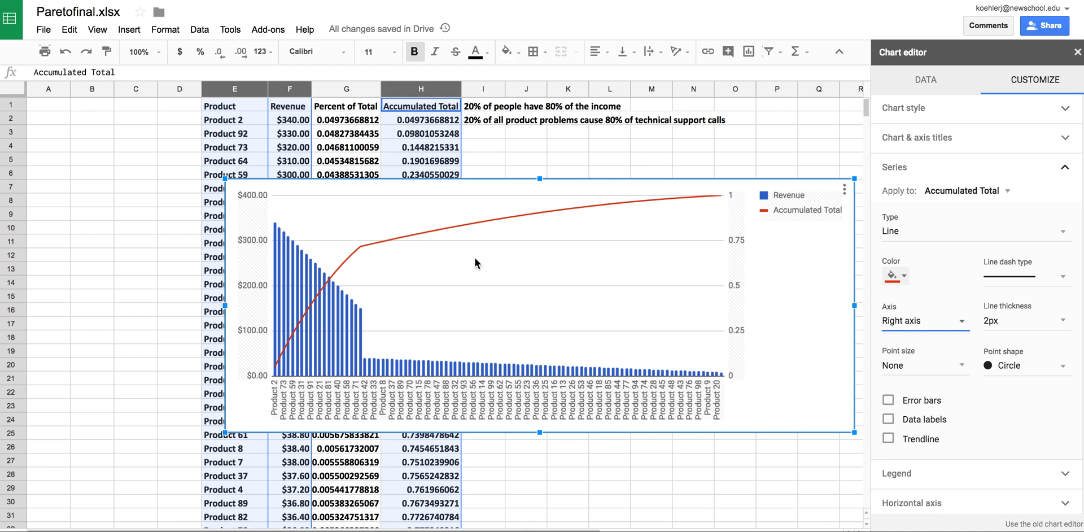
pyautogui.moveTo(430, 231)
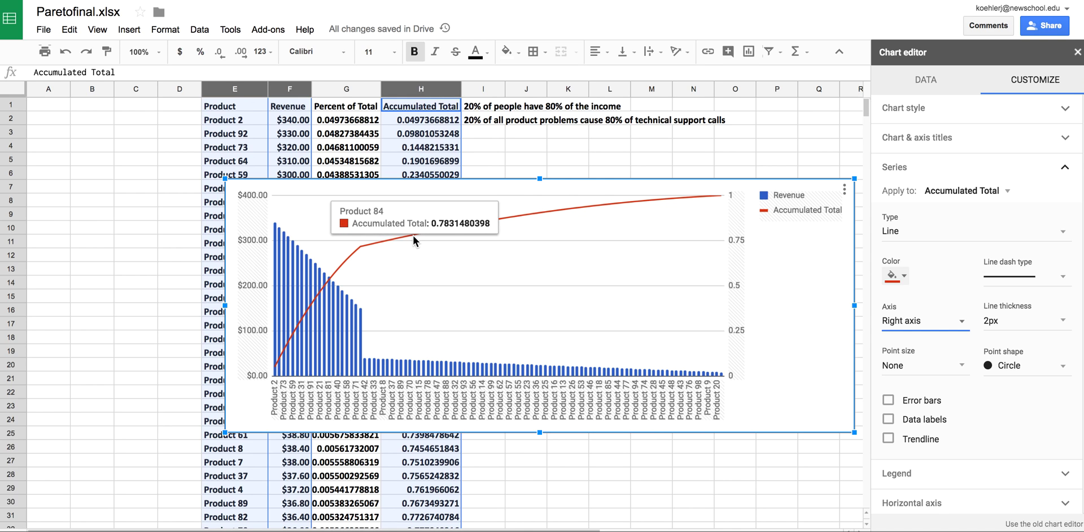
pyautogui.moveTo(293, 345)
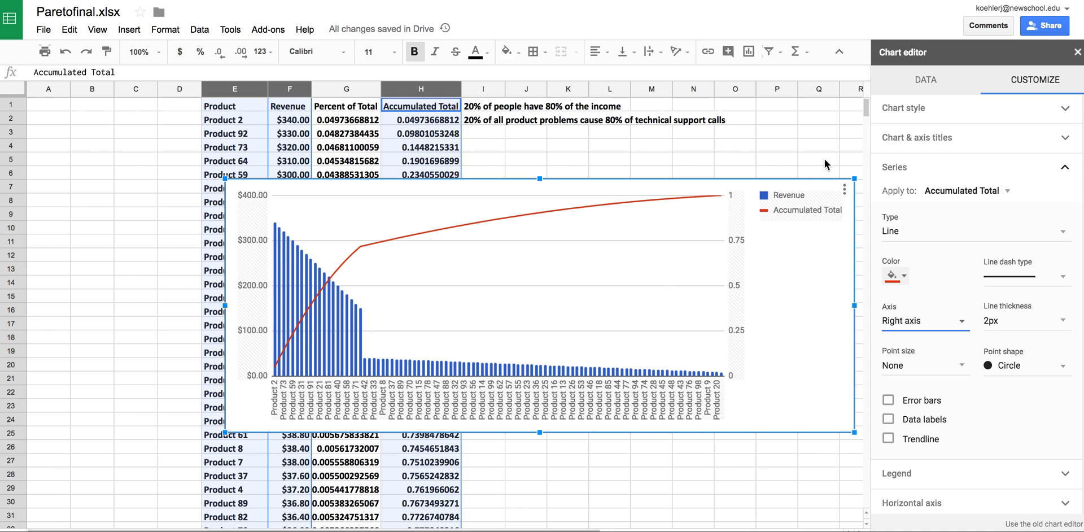
pyautogui.click(943, 84)
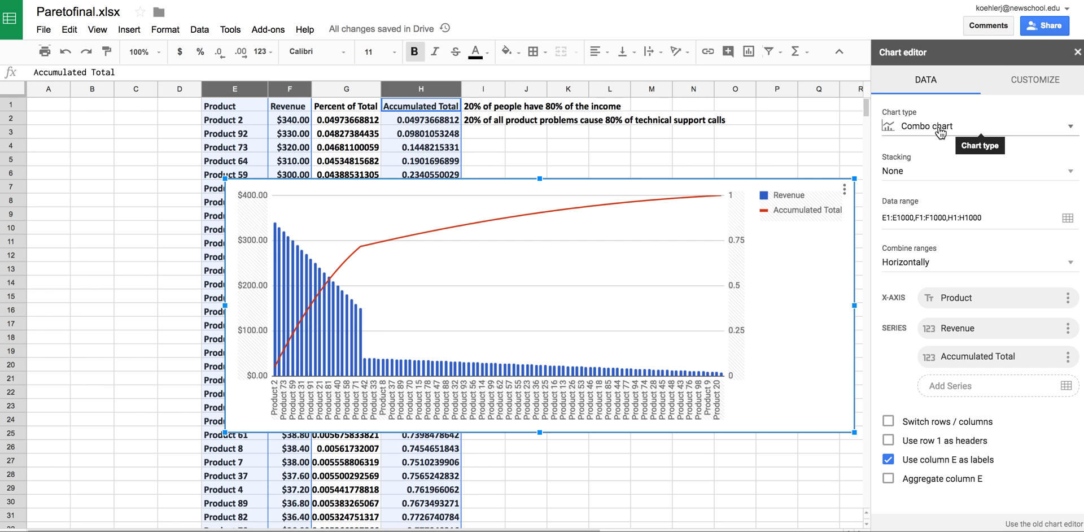
pyautogui.click(1026, 84)
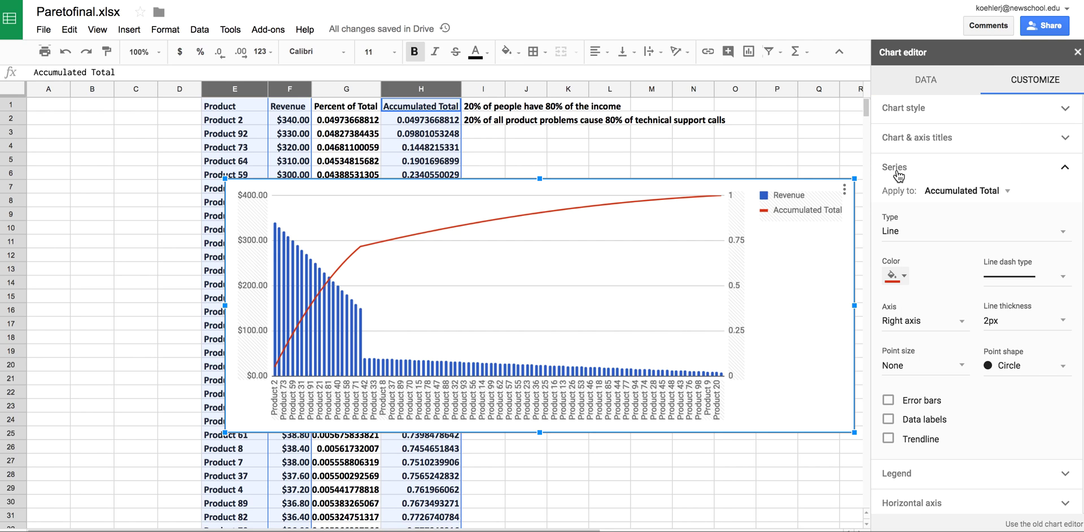